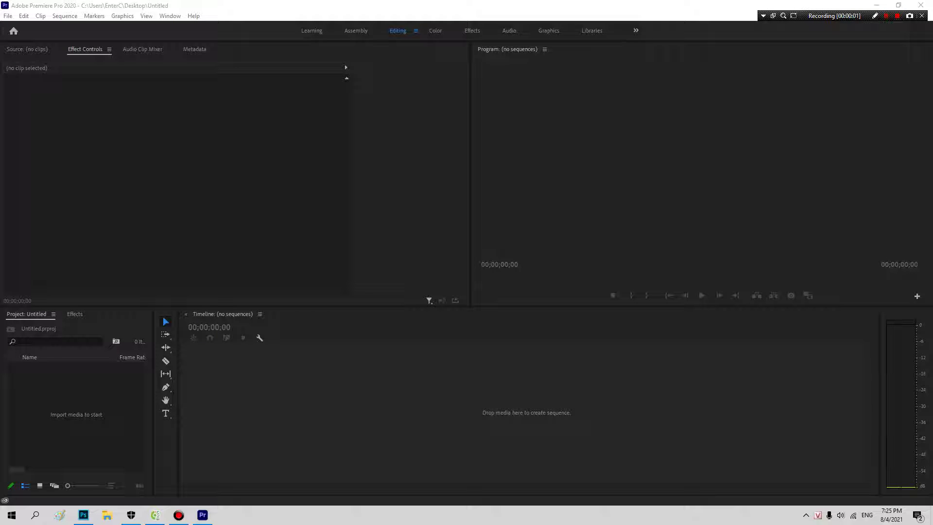
Crop the billboard image in Photoshop to its left portion (8.111 × 5.528 in), then return to Premiere Pro.
click(178, 515)
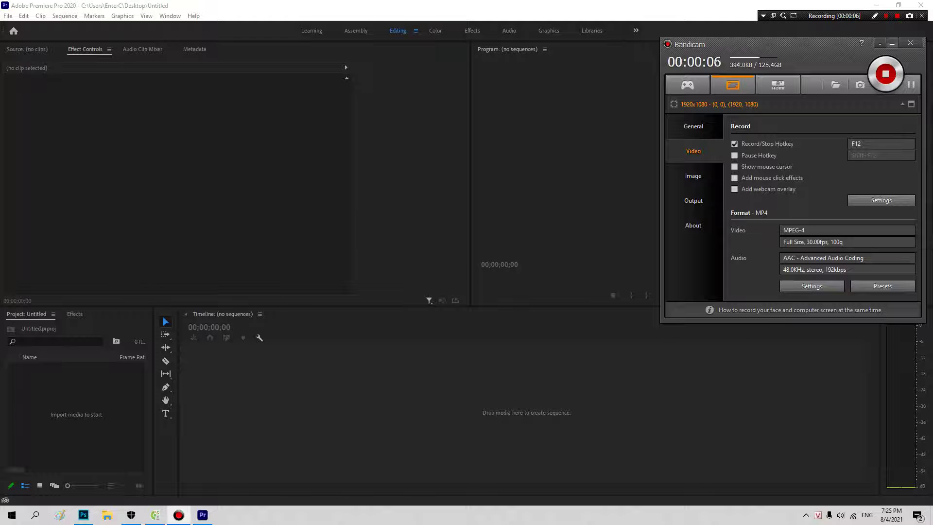
click(233, 170)
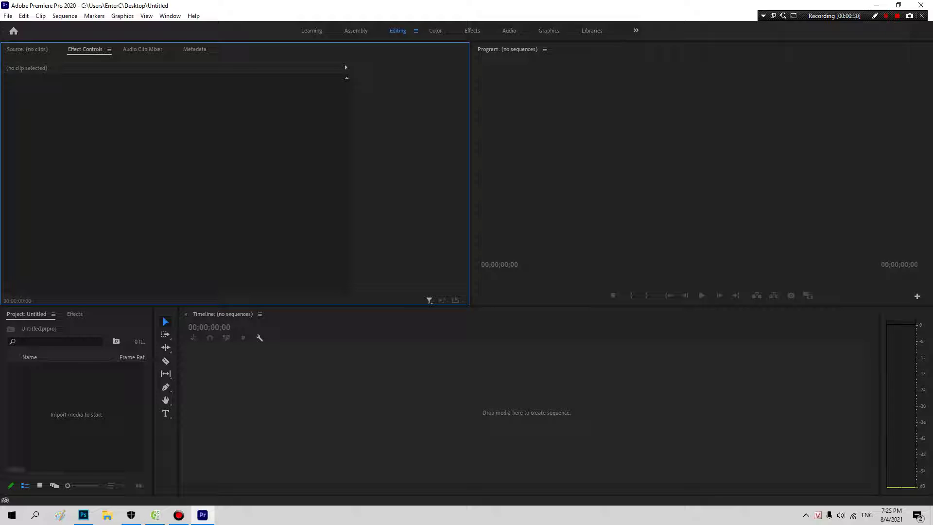
click(83, 514)
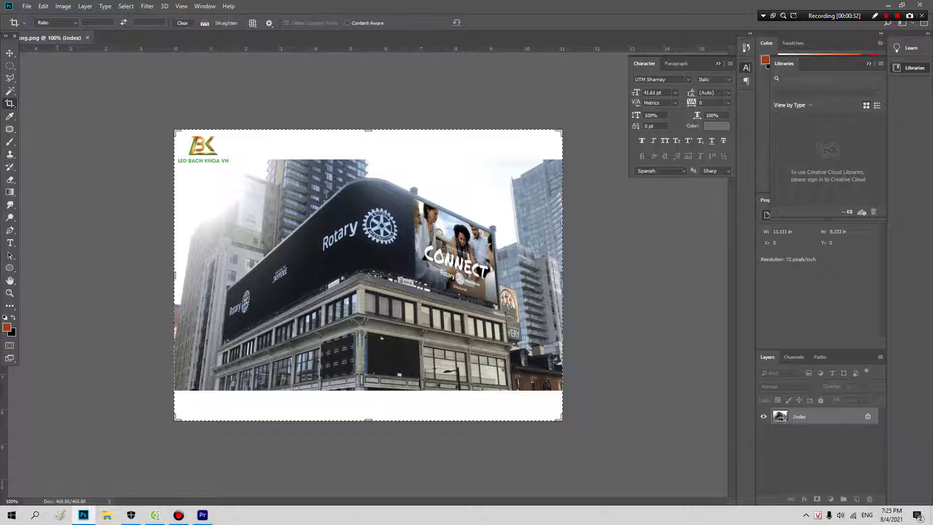
drag(563, 129, 510, 179)
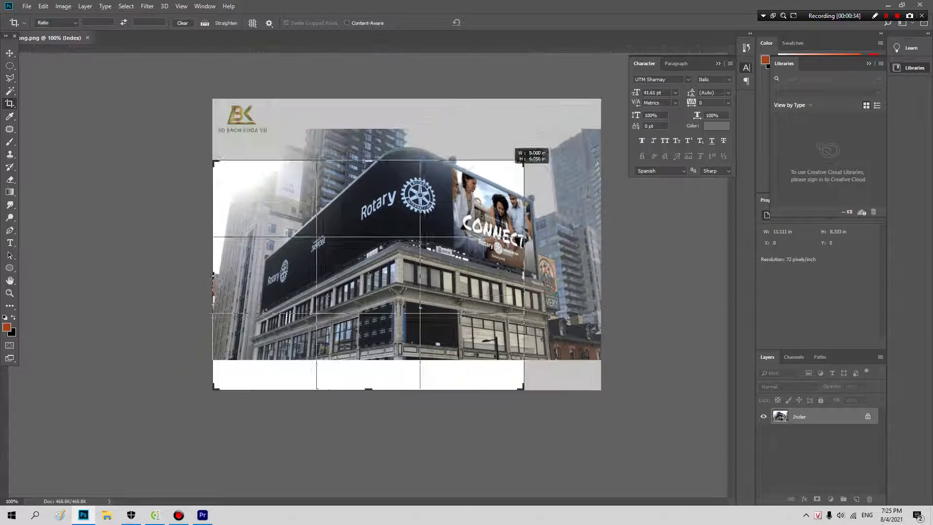
key(Return)
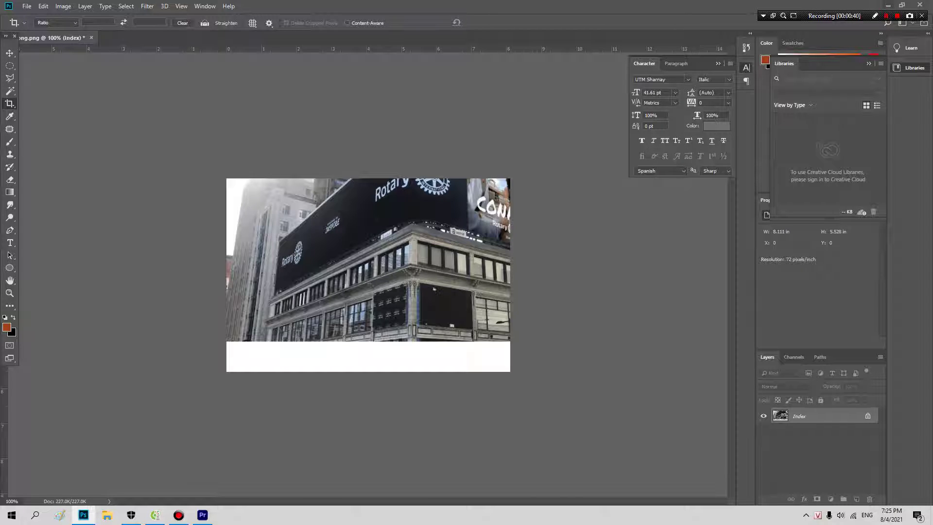
click(203, 515)
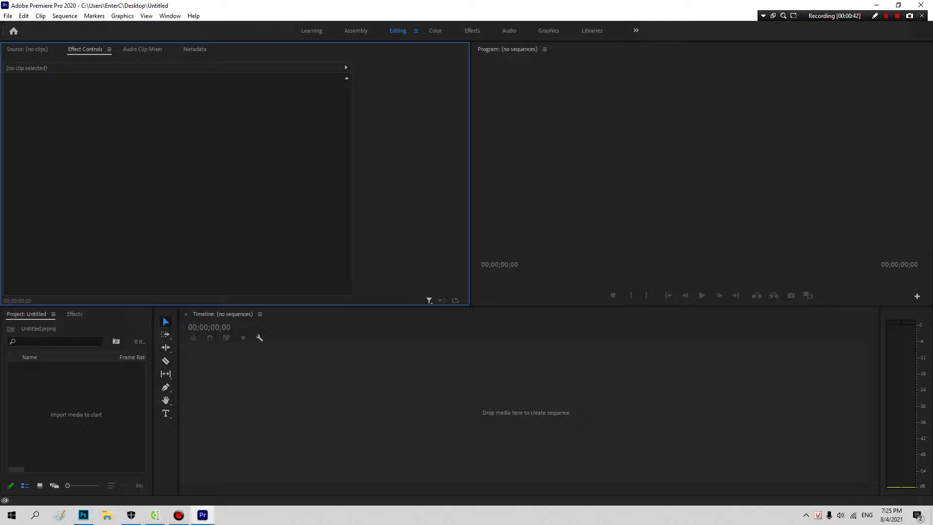
click(178, 515)
click(178, 514)
right_click(97, 395)
right_click(56, 391)
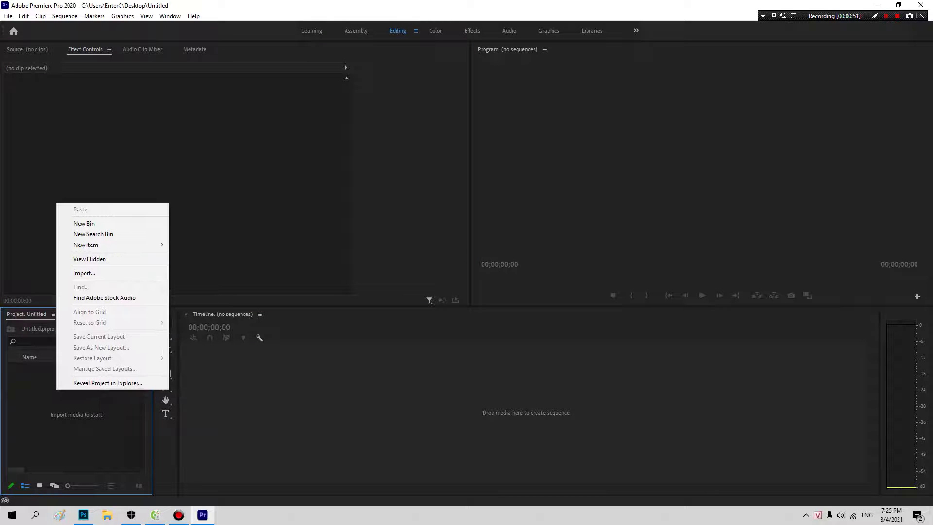
right_click(59, 400)
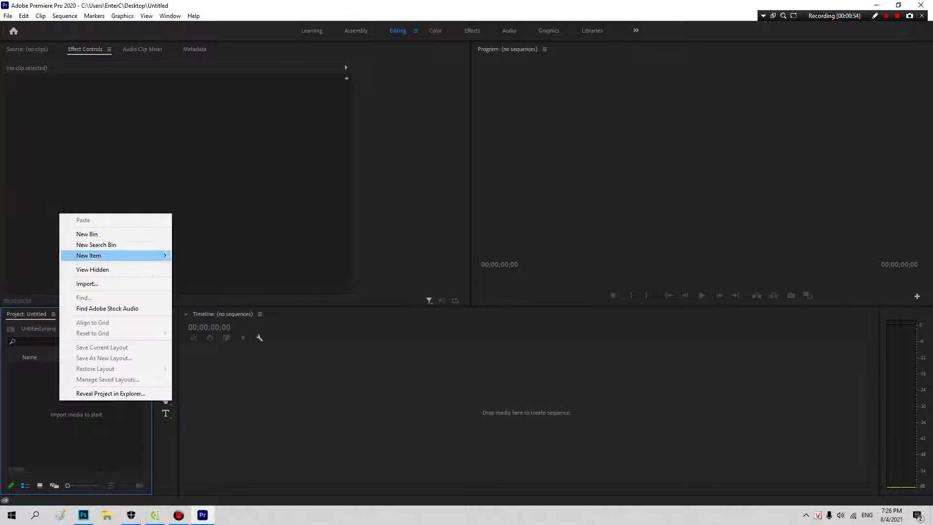
mouse_move(122, 255)
click(204, 255)
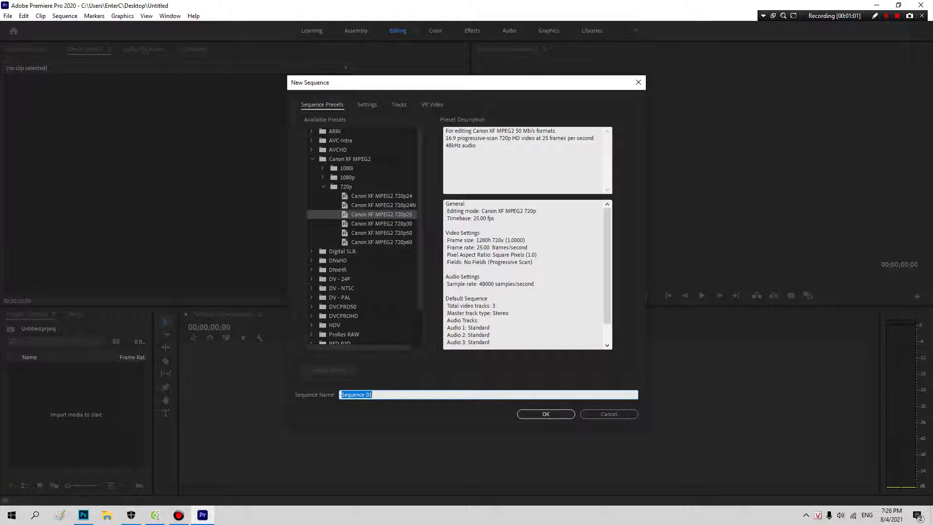
scroll(363, 234, down, 2)
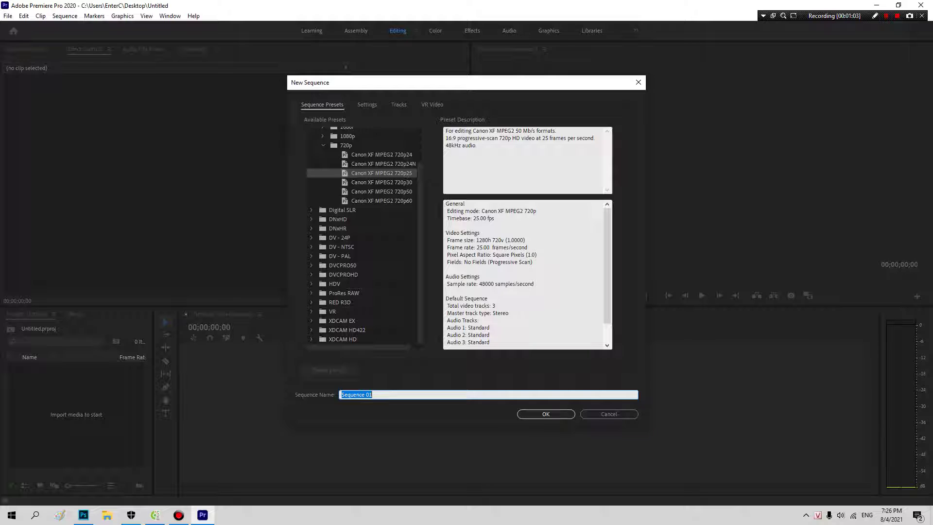
scroll(362, 233, up, 2)
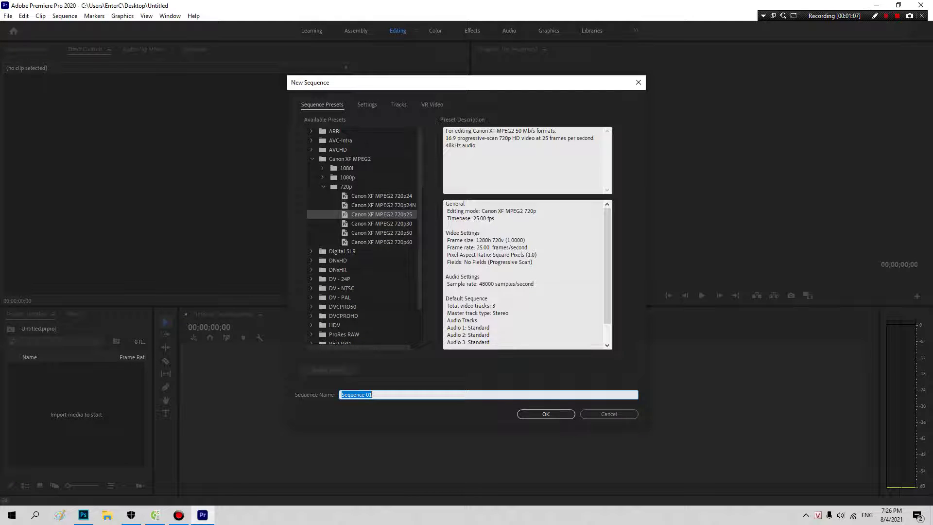
key(Return)
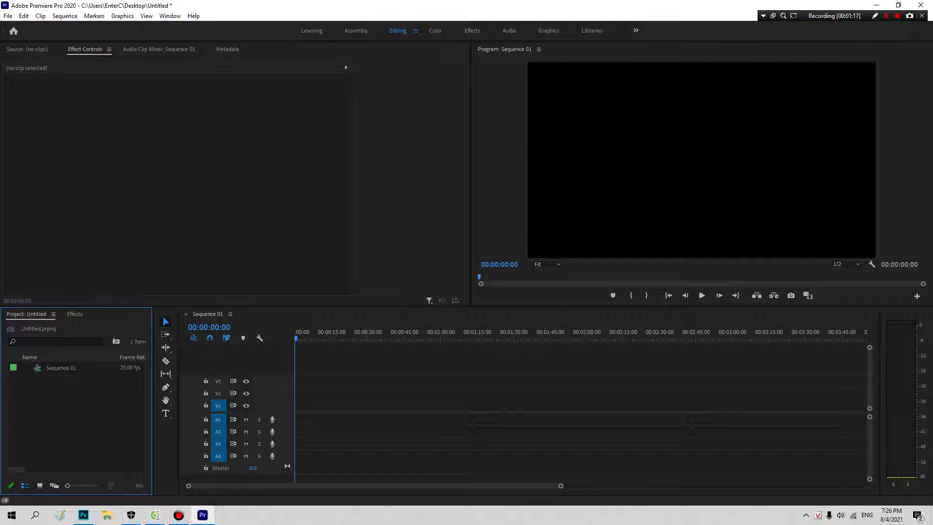
click(61, 368)
key(Delete)
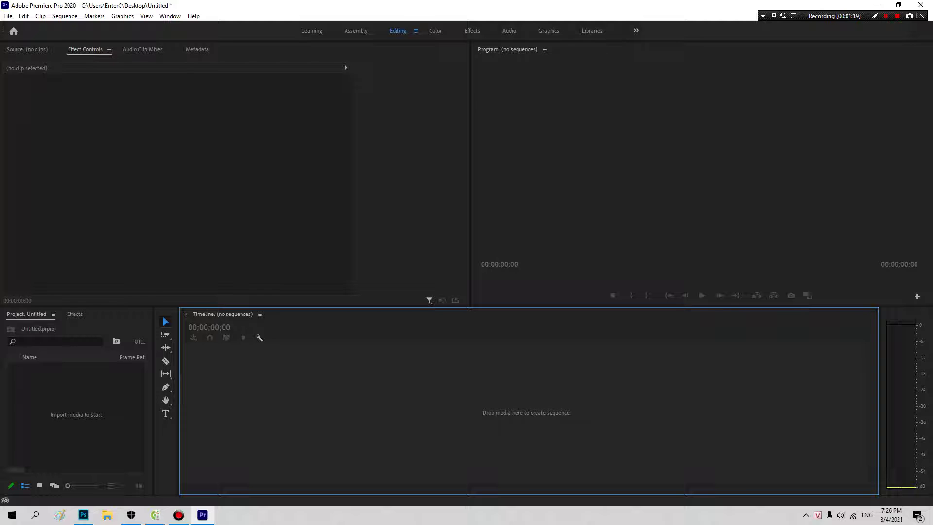
Start a new sequence from the Project panel and set its Editing Mode to Custom.
right_click(53, 389)
mouse_move(112, 242)
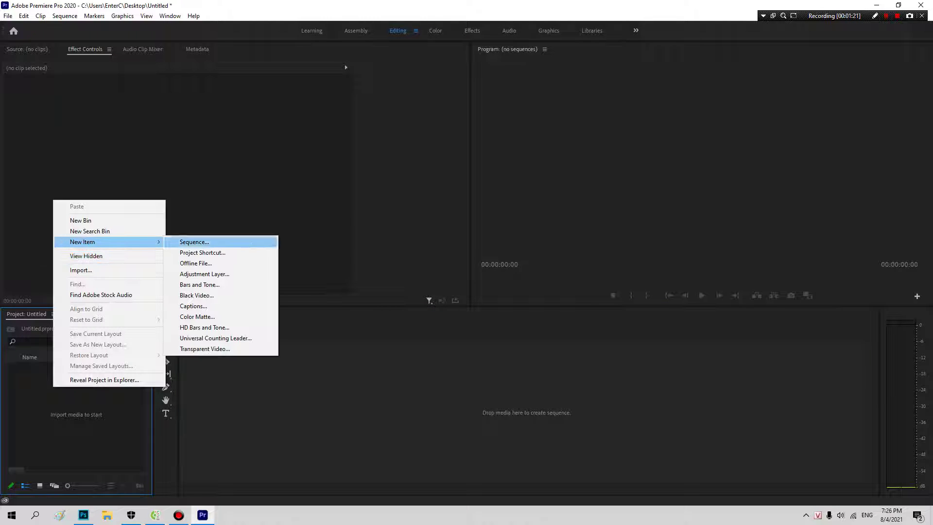
click(199, 242)
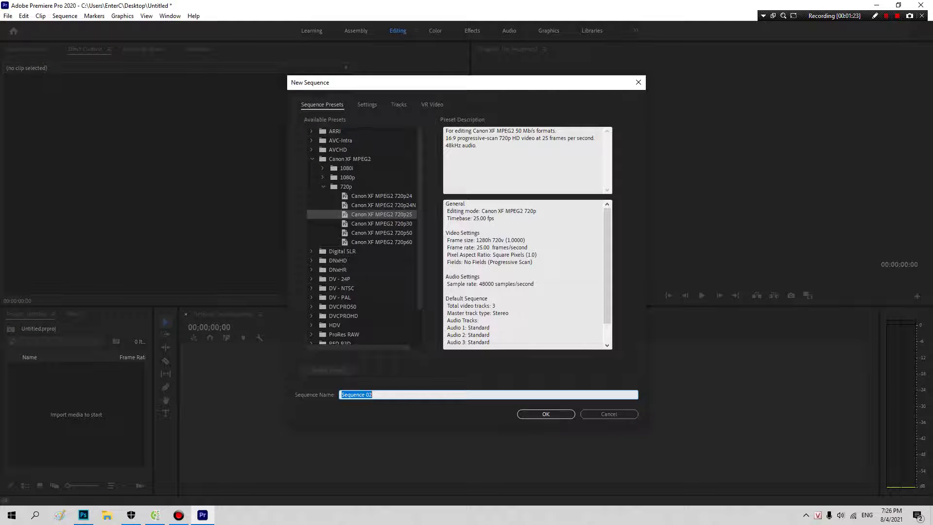
click(367, 104)
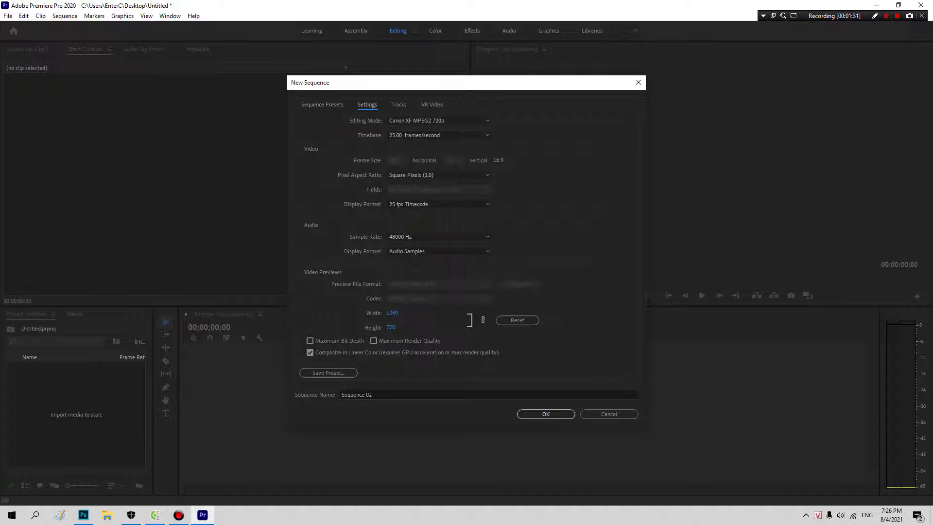
click(437, 120)
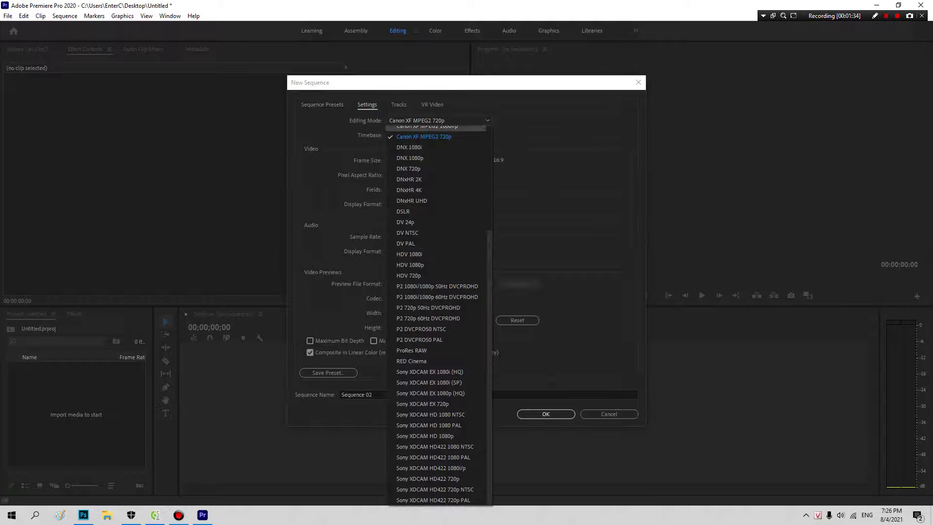
click(418, 128)
click(437, 120)
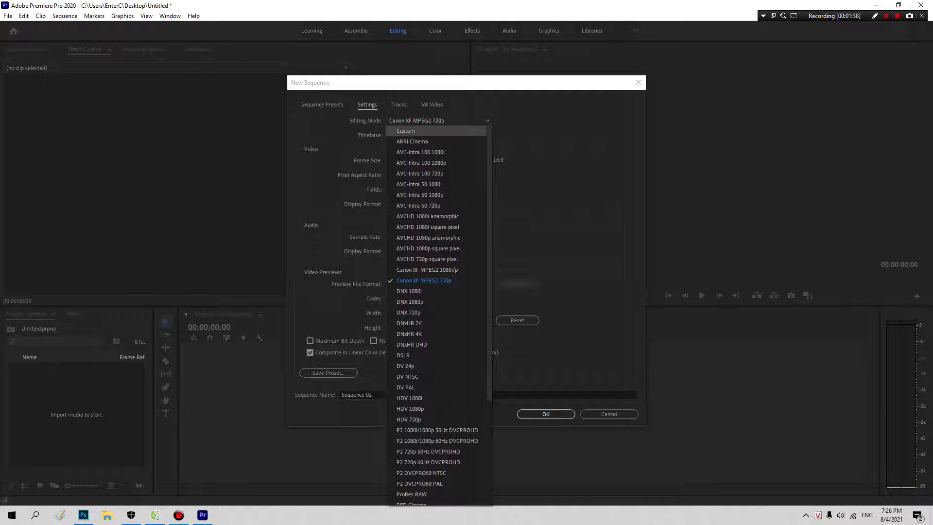
click(406, 130)
Set the frame size to 720 × 720 and confirm Sequence 02.
click(394, 161)
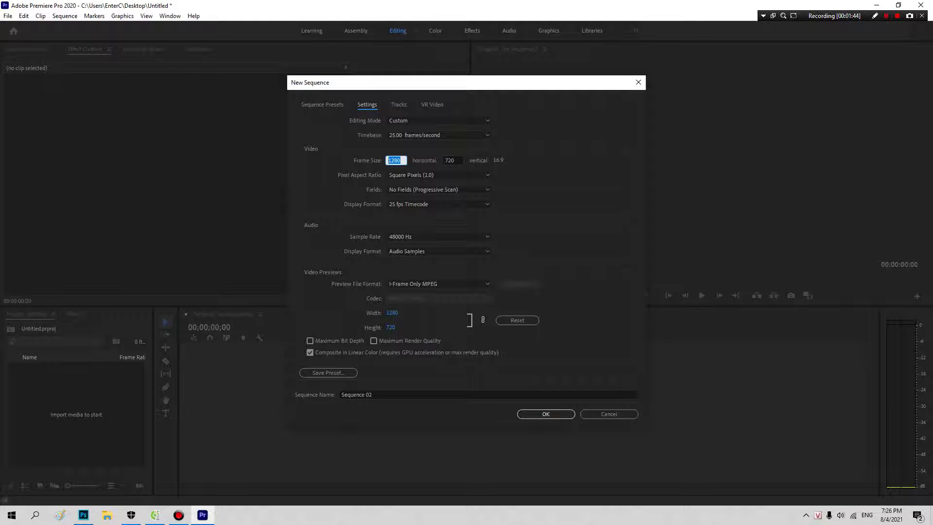
click(404, 160)
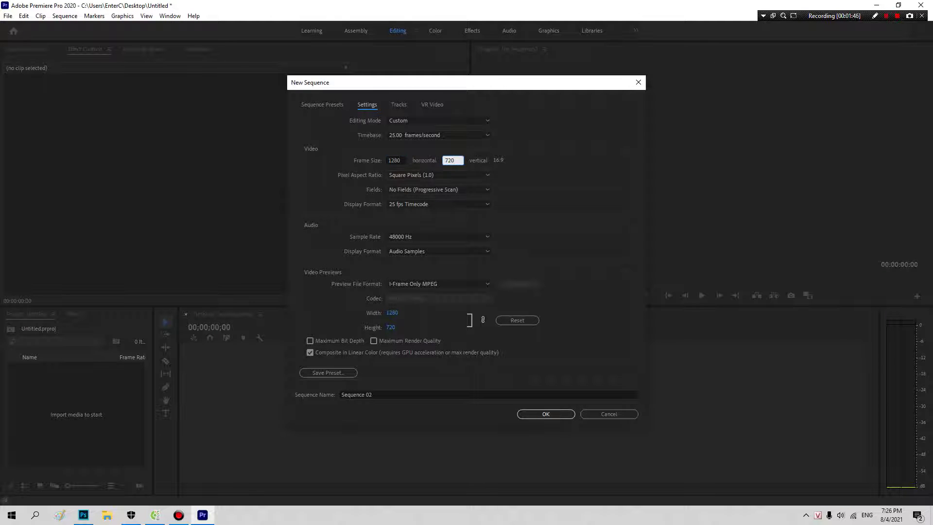
double_click(394, 160)
click(450, 160)
key(BackSpace)
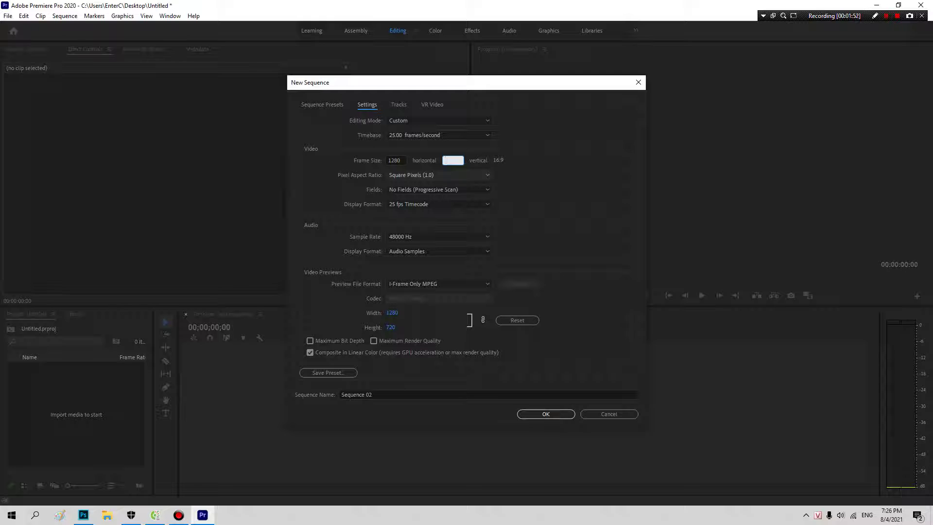
text(720)
click(394, 160)
text(7)
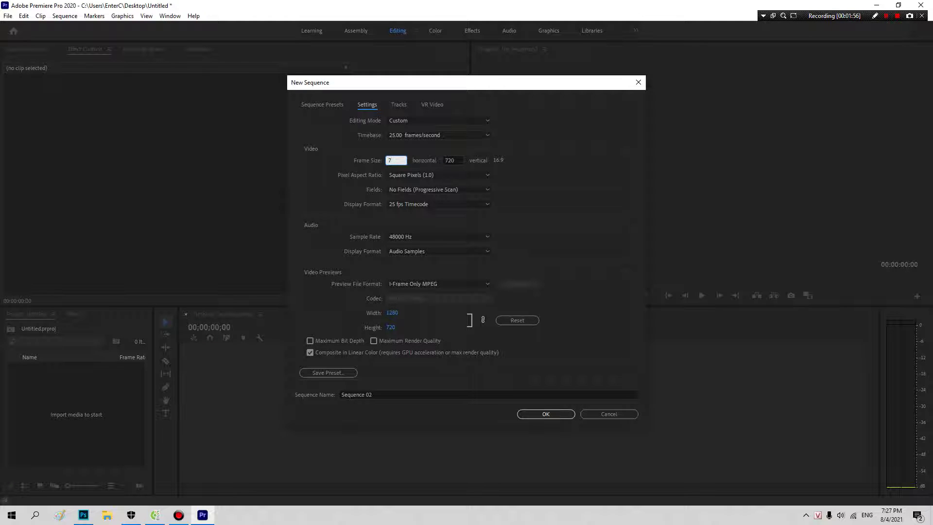
text(20)
key(Return)
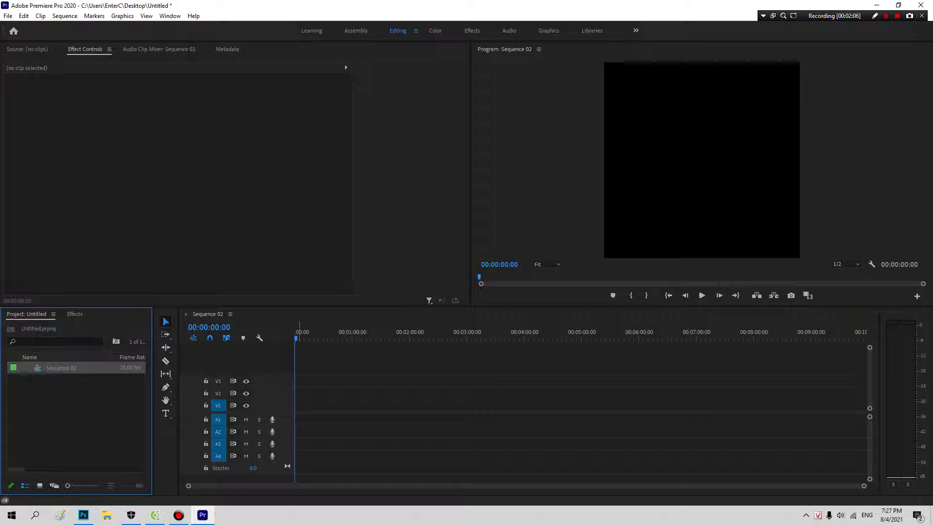
Import the 0 a2 tho video from the 0 tho pr folder into the Premiere Pro project.
key(super+d)
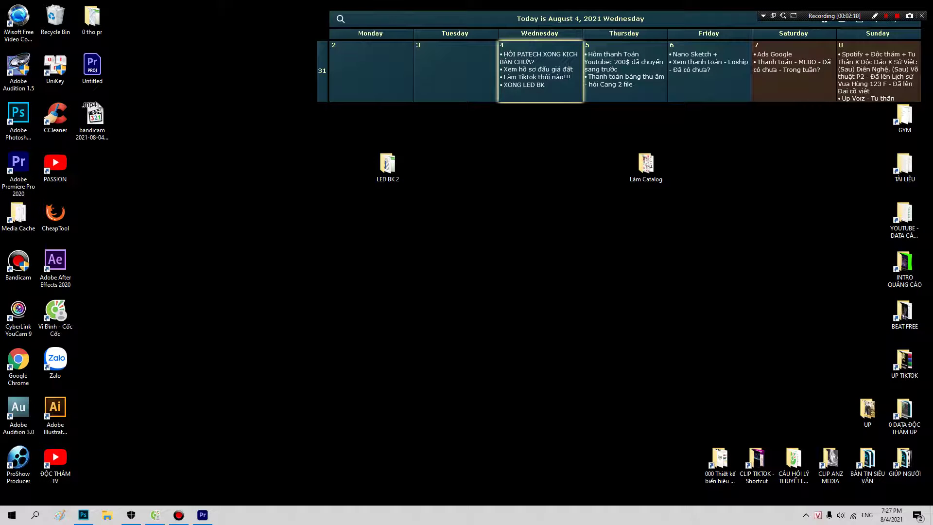
double_click(92, 18)
click(337, 153)
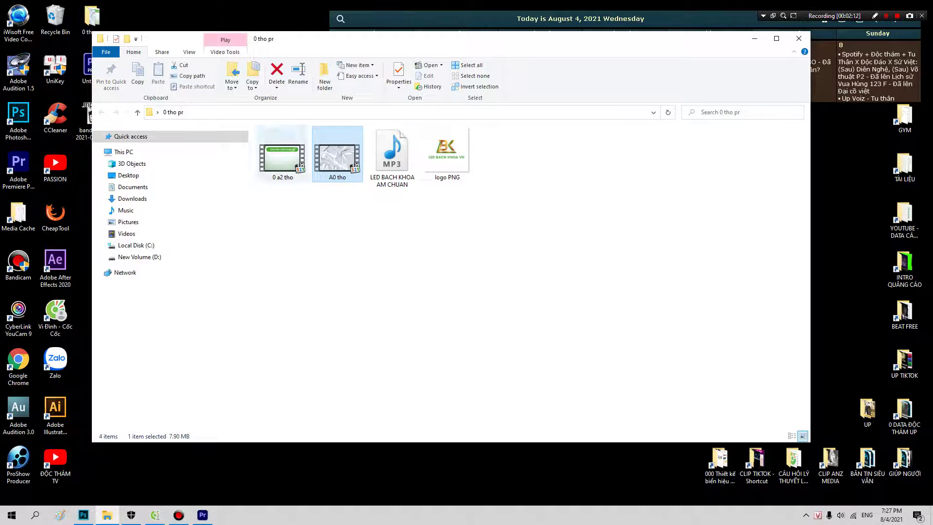
drag(282, 155, 210, 512)
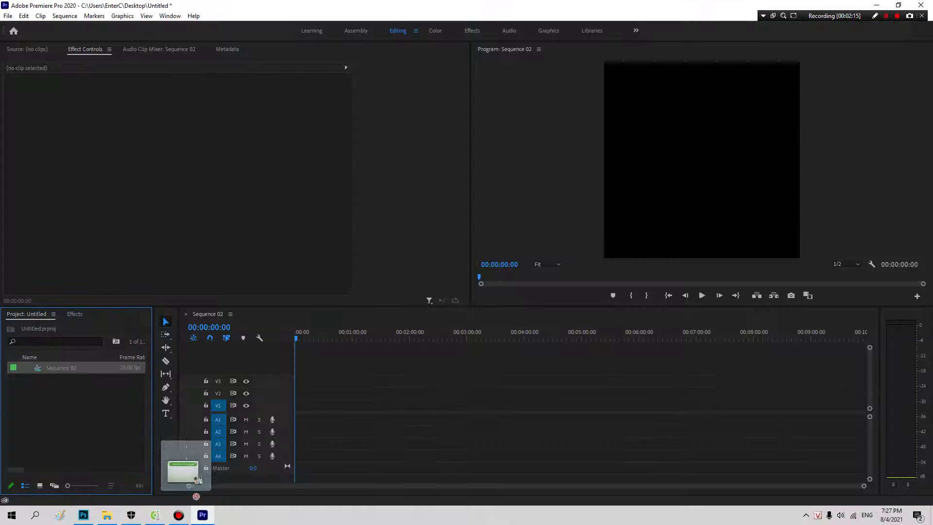
drag(209, 511, 189, 486)
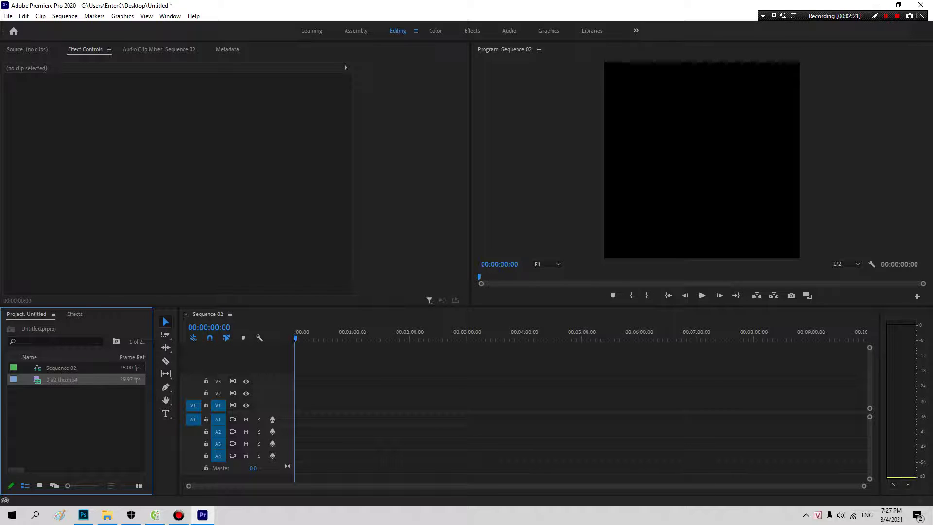
Drop 0 a2 tho.mp4 onto V1/A1 and keep the existing 720 × 720 sequence settings.
drag(62, 379, 357, 410)
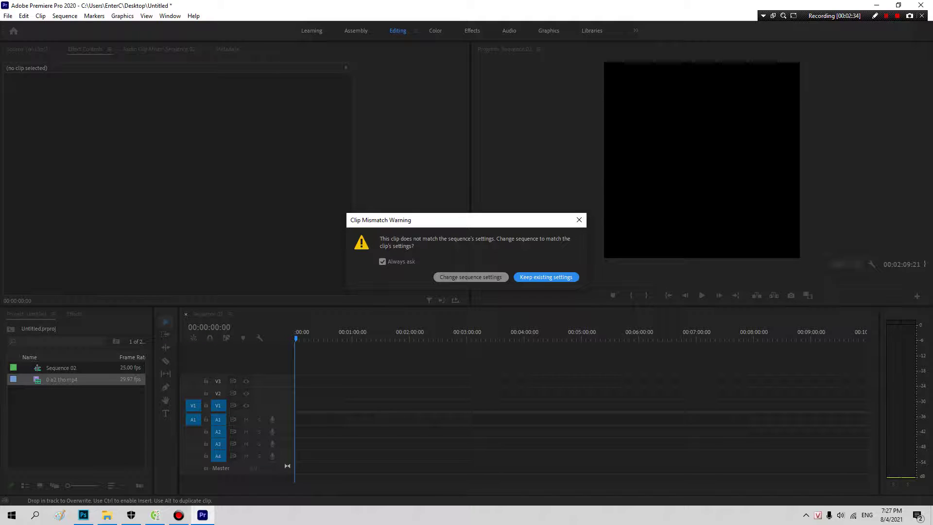
click(470, 277)
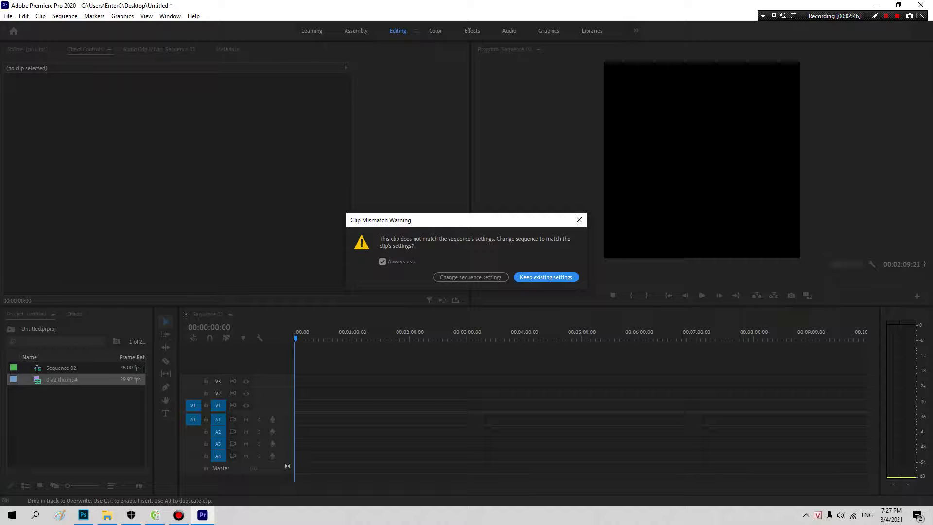
key(Tab)
key(Tab)
key(Return)
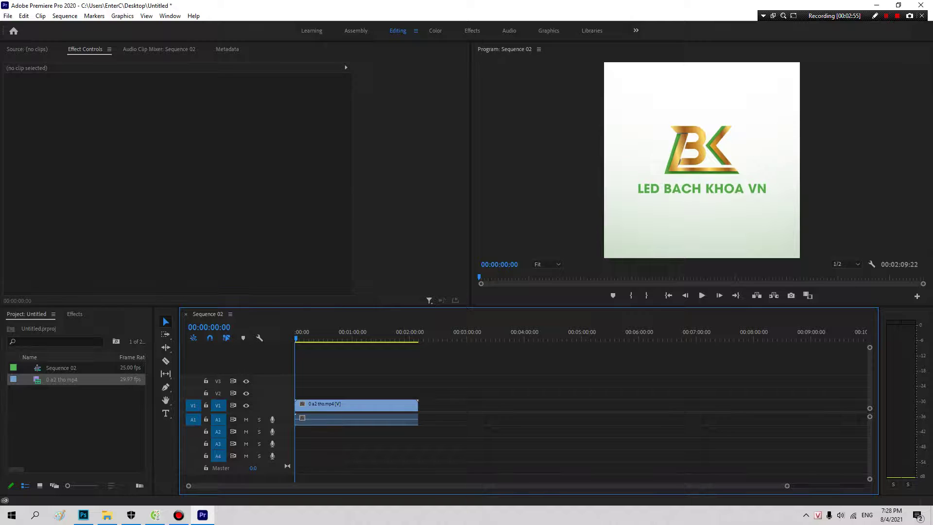
Set the Program monitor zoom to 25% and select the billboard clip in the timeline.
click(547, 264)
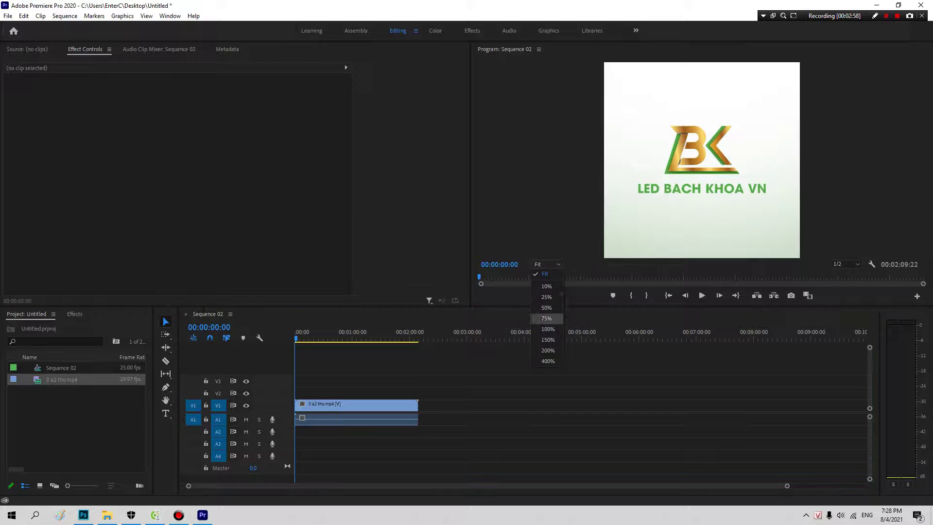
click(547, 297)
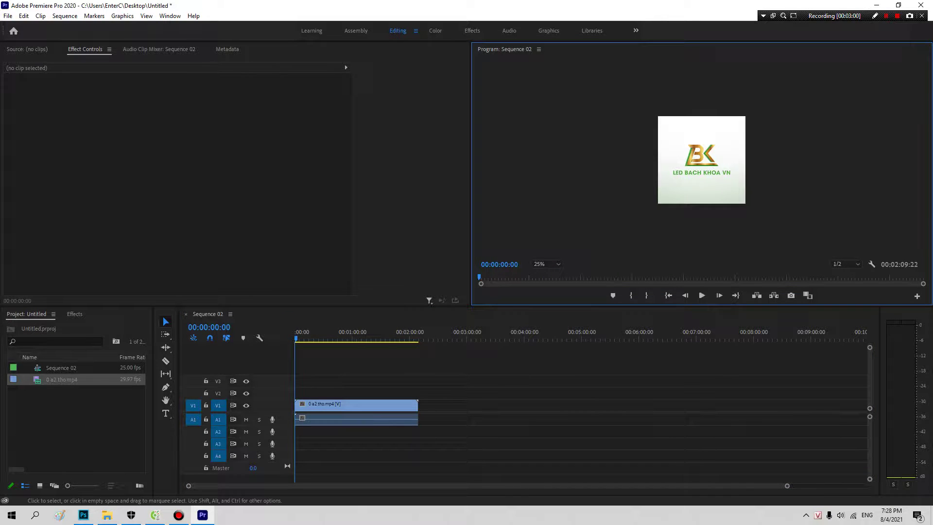
click(363, 338)
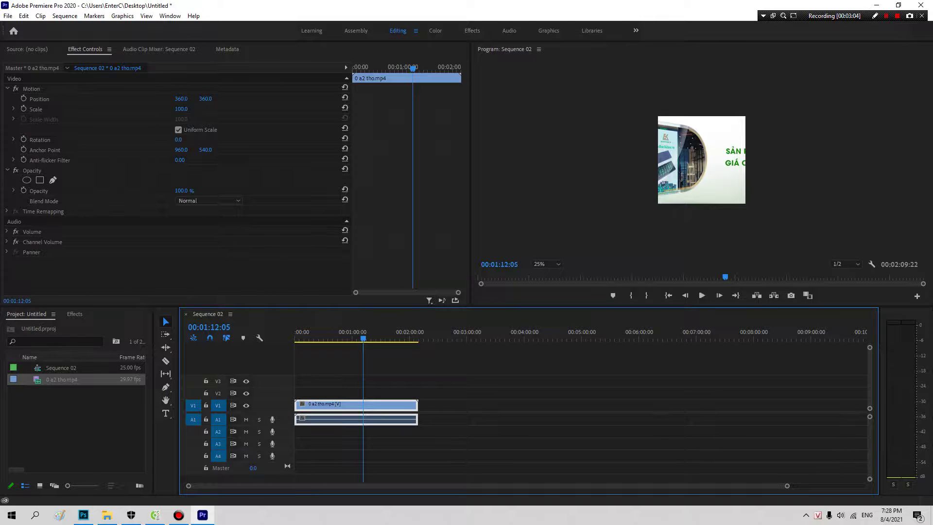
click(32, 88)
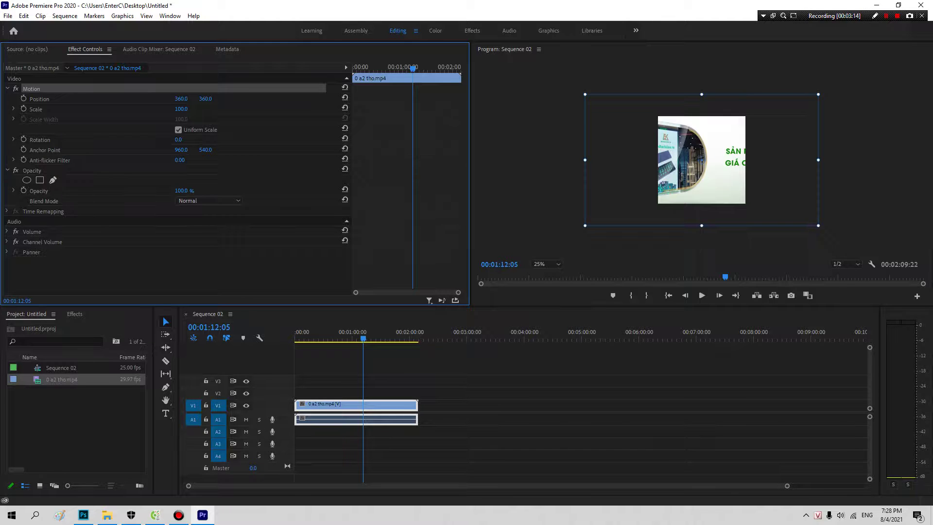
drag(363, 335, 363, 335)
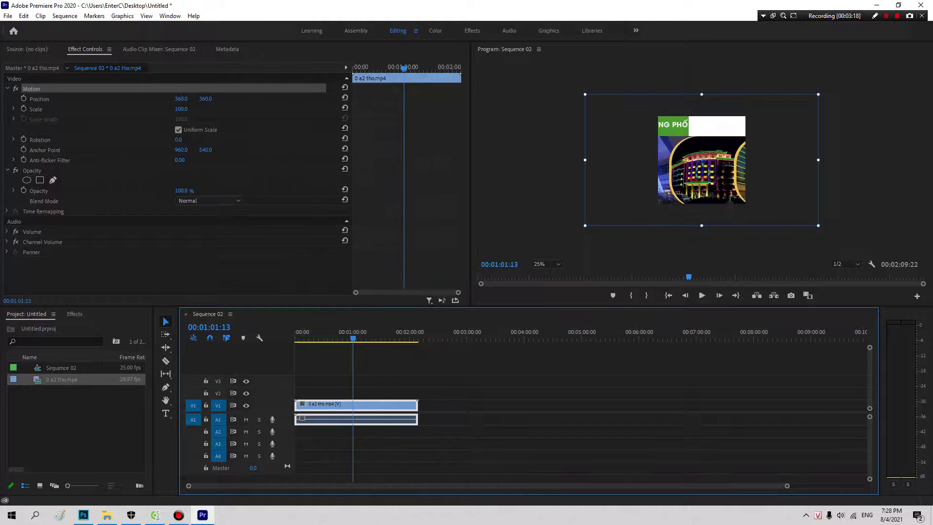
drag(363, 339, 343, 338)
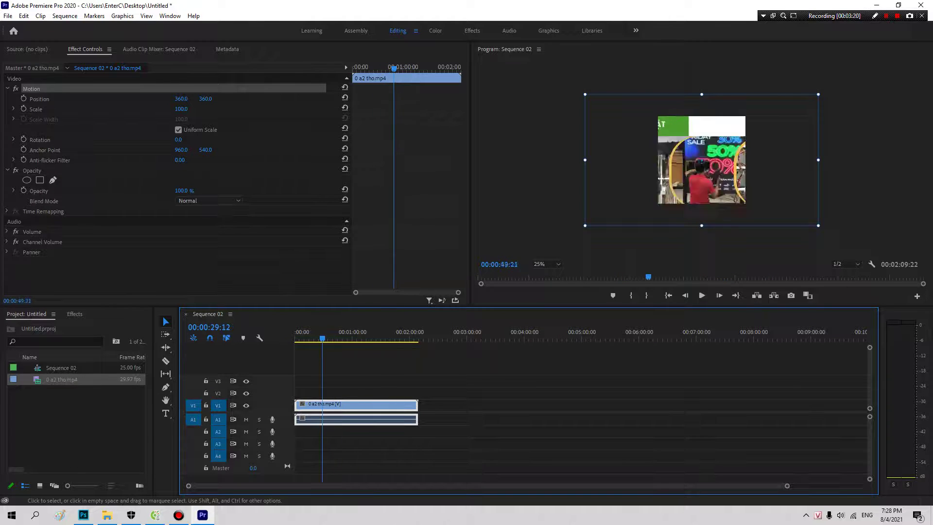
key(ctrl+shift+a)
click(370, 335)
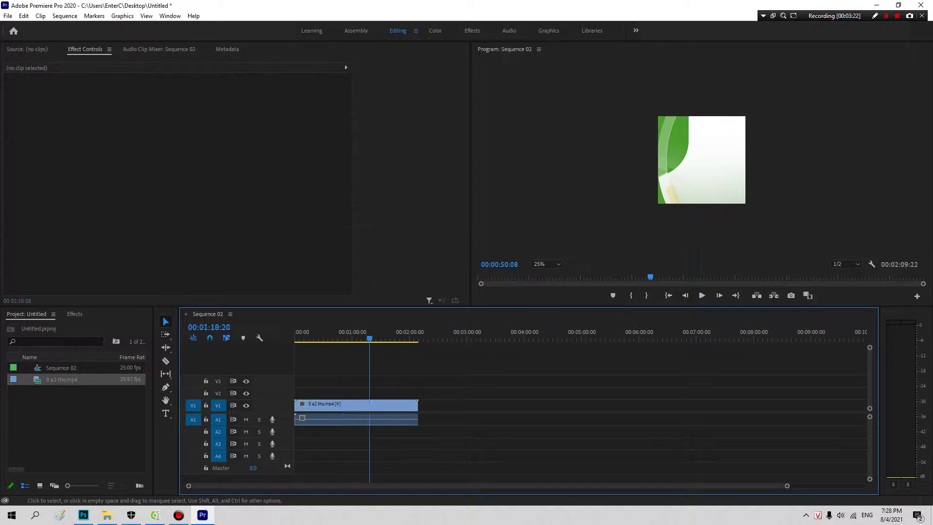
key(d)
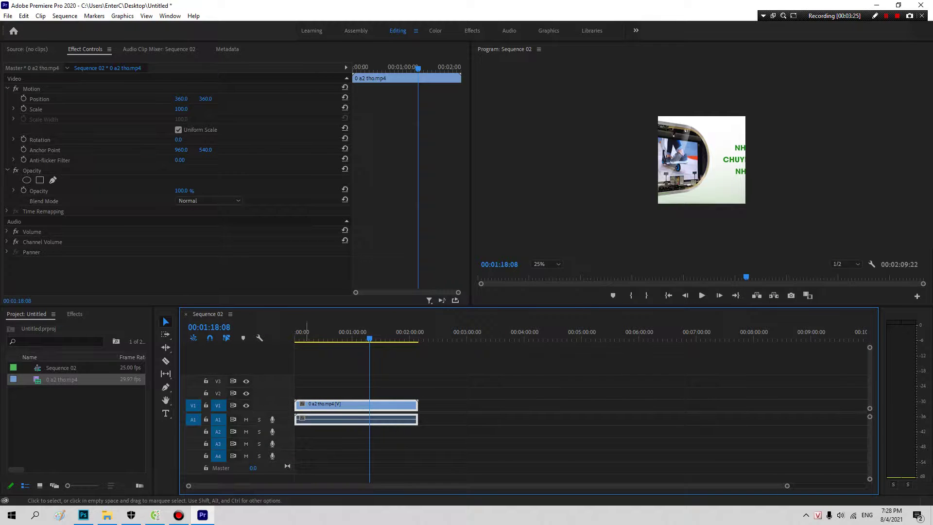
Scale the clip to 71 and move it to Position X 636.
key(shift+5)
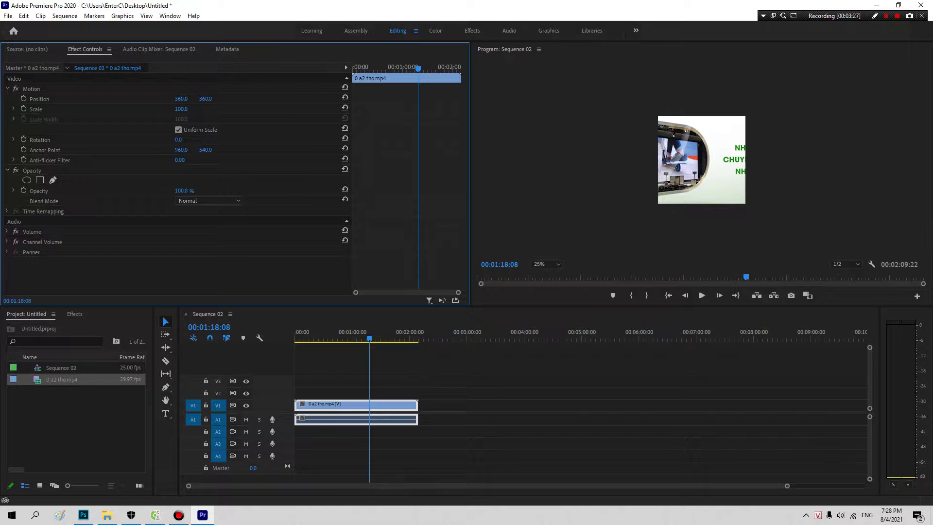
mouse_move(180, 108)
mouse_down()
mouse_move(164, 109)
mouse_move(179, 98)
mouse_move(169, 109)
mouse_move(252, 99)
mouse_up()
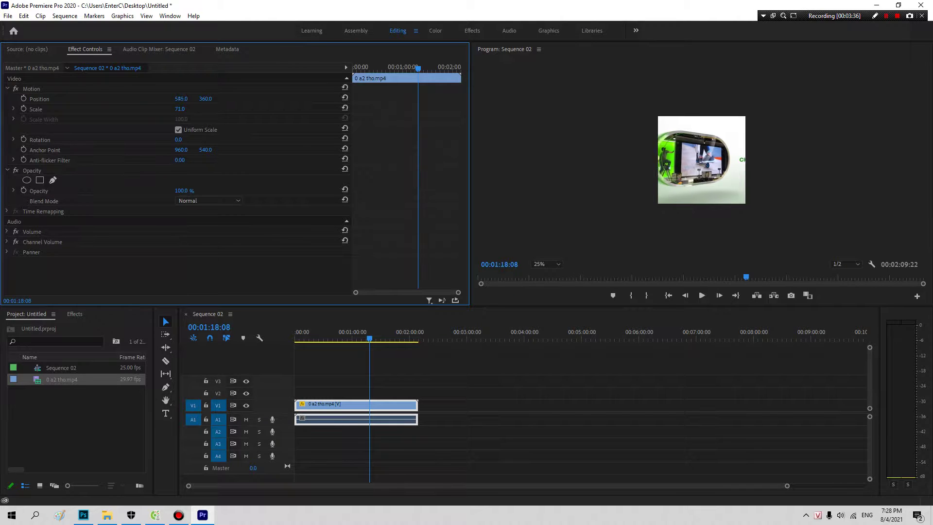
click(312, 336)
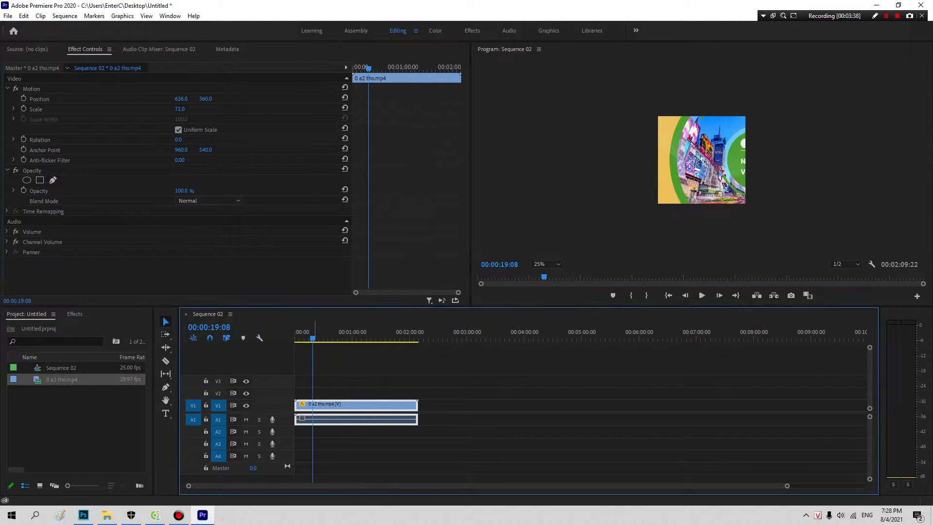
Trim the clip's end to 00:19:08, preview it, and select Sequence 02 in the Project panel.
drag(417, 418, 313, 418)
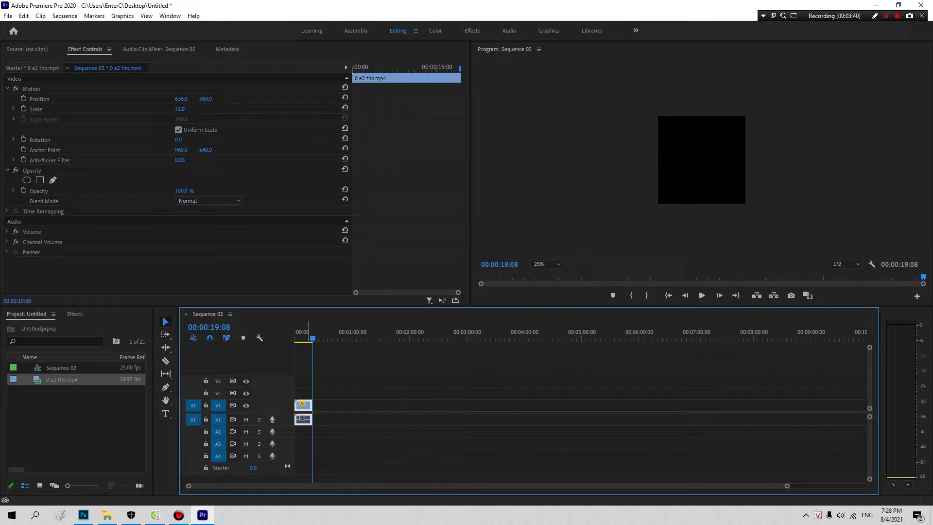
drag(313, 335, 306, 335)
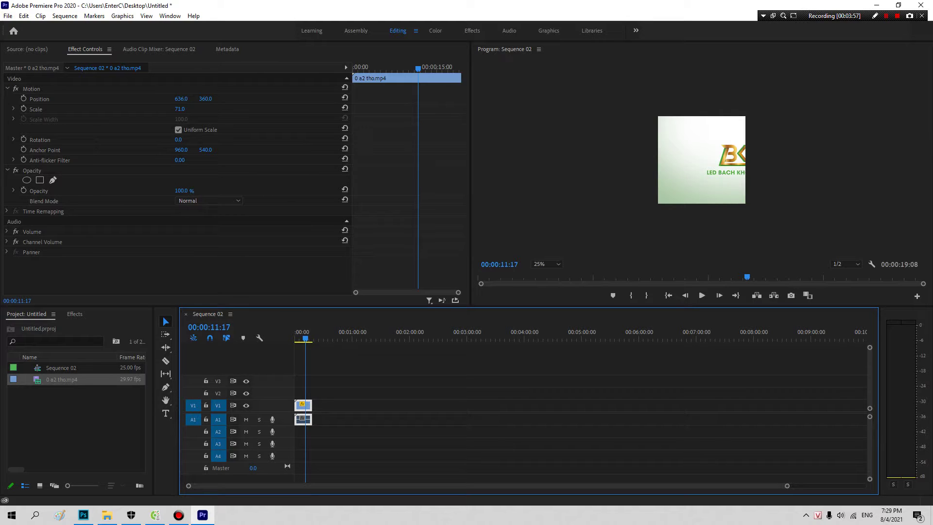
click(60, 368)
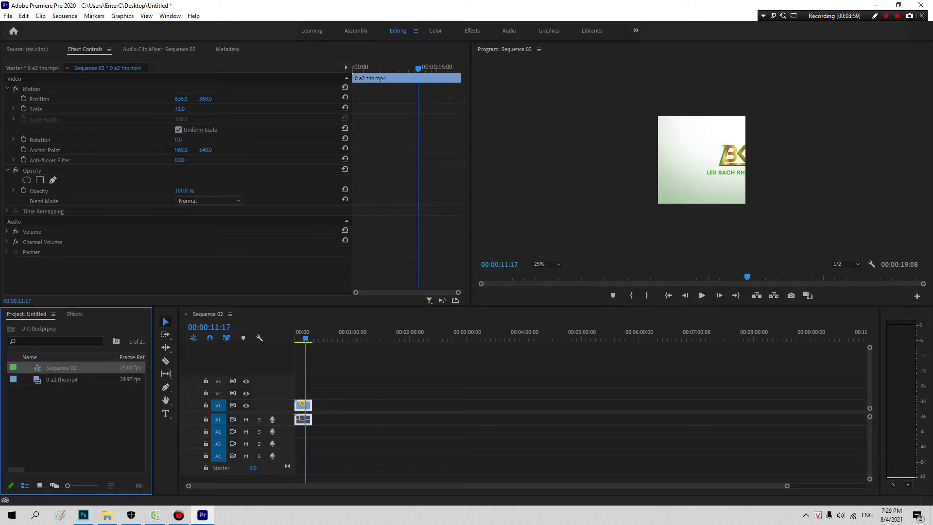
Export Sequence 02 through File > Export > Media as Sequence 02.mp4 on the Desktop.
key(alt+f)
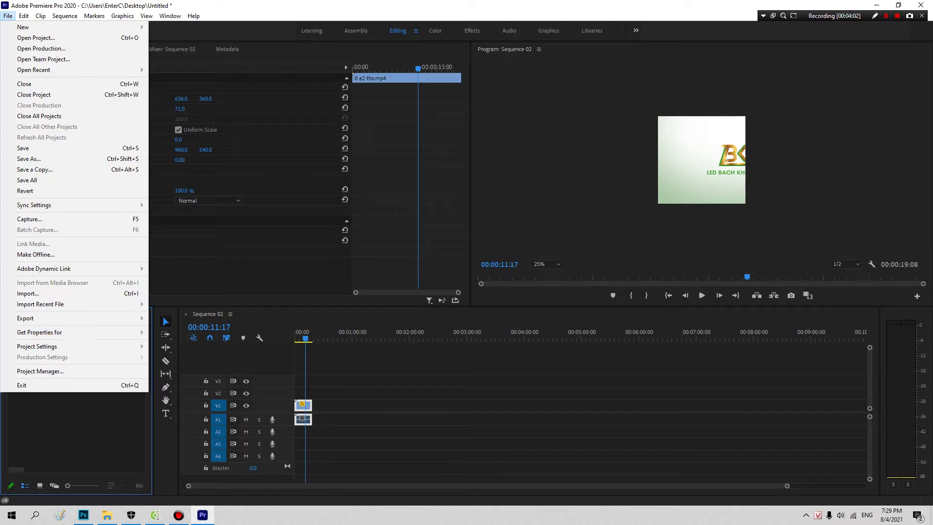
mouse_move(73, 318)
key(Return)
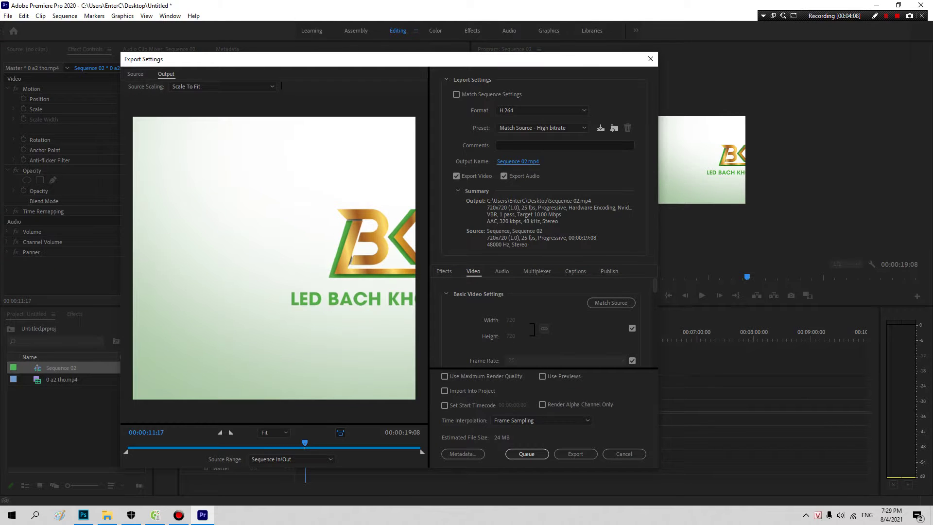
click(518, 161)
click(505, 227)
click(575, 454)
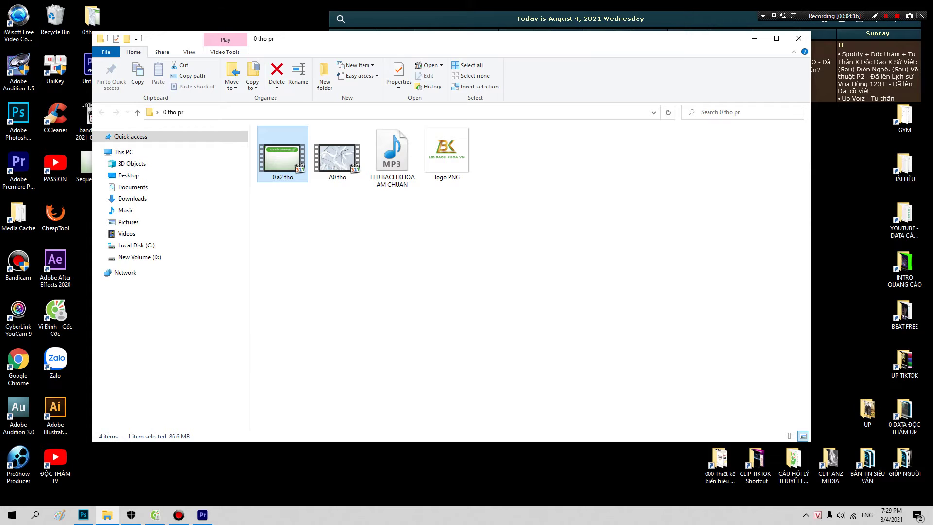
Play Sequence 02.mp4 in Media Player Classic, close the player, and bring up the recorder.
click(755, 38)
double_click(92, 166)
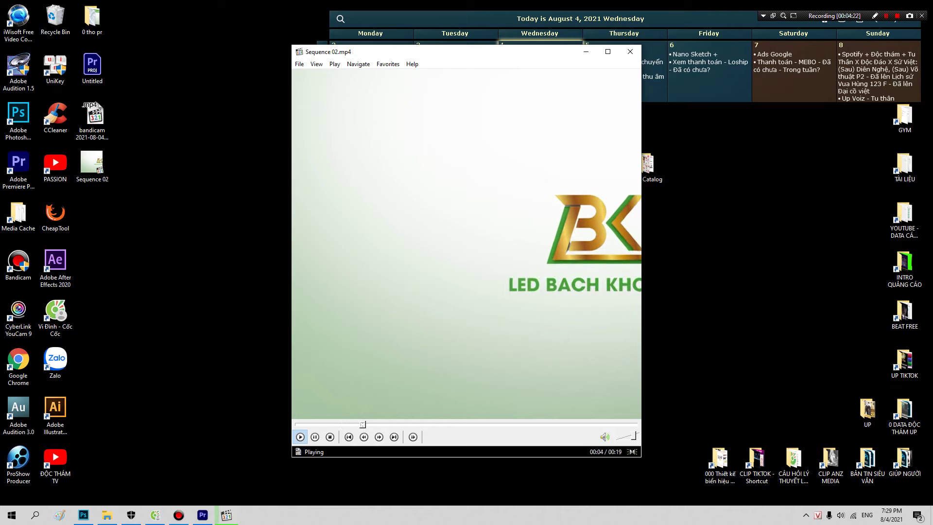
click(630, 51)
click(179, 515)
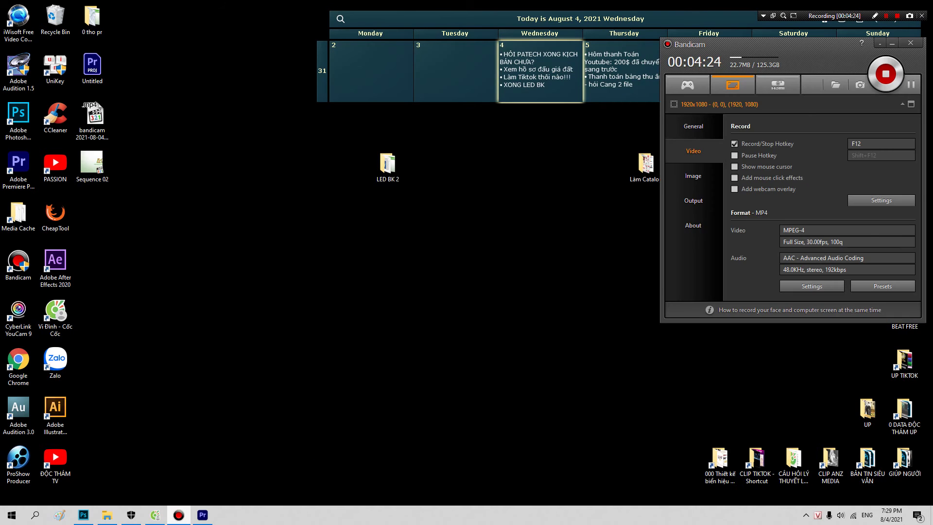